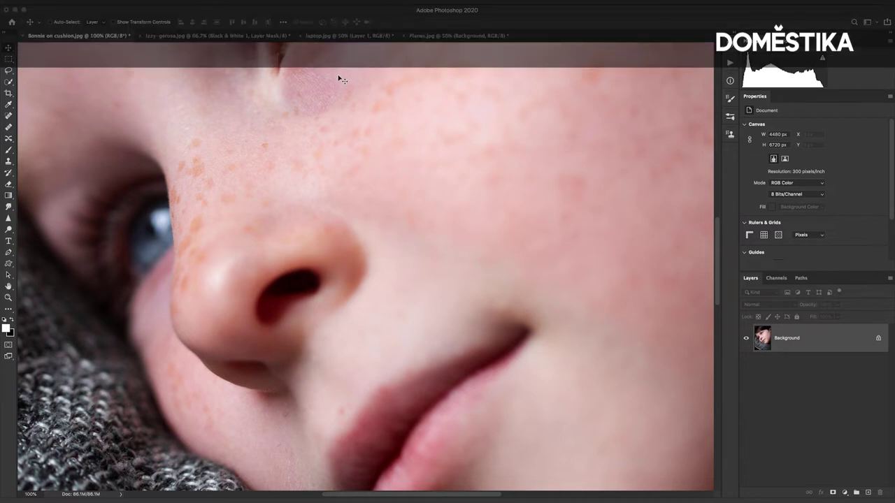
Step: Pan the zoomed-in view to bring the eye above the nose into view
{"action": "left_click_drag", "start_coordinate": [336, 74], "coordinate": [329, 245]}
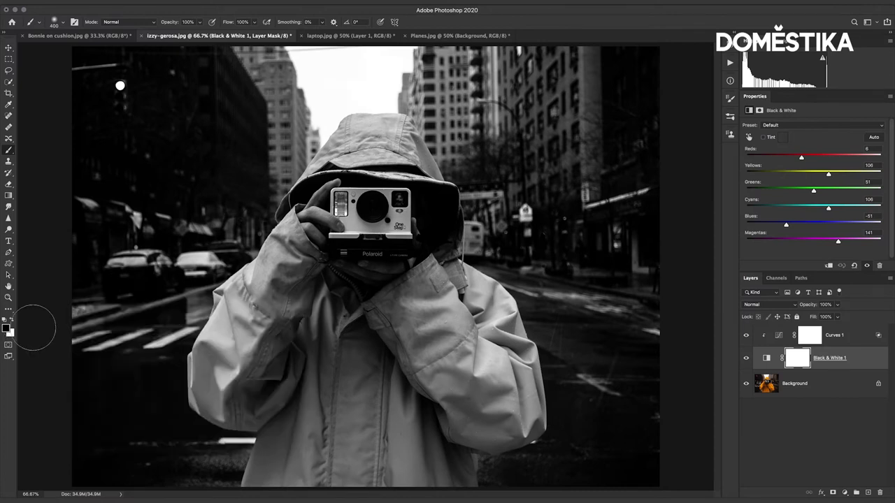
Step: Paint black on the Black & White 1 mask over the hood, sleeve and arm to restore their yellow
{"action": "mouse_move", "coordinate": [385, 130]}
{"action": "left_mouse_down"}
{"action": "mouse_move", "coordinate": [346, 119]}
{"action": "mouse_move", "coordinate": [319, 165]}
{"action": "left_mouse_up"}
{"action": "mouse_move", "coordinate": [300, 210]}
{"action": "left_mouse_down"}
{"action": "mouse_move", "coordinate": [231, 308]}
{"action": "mouse_move", "coordinate": [210, 363]}
{"action": "mouse_move", "coordinate": [228, 388]}
{"action": "mouse_move", "coordinate": [258, 406]}
{"action": "left_mouse_up"}
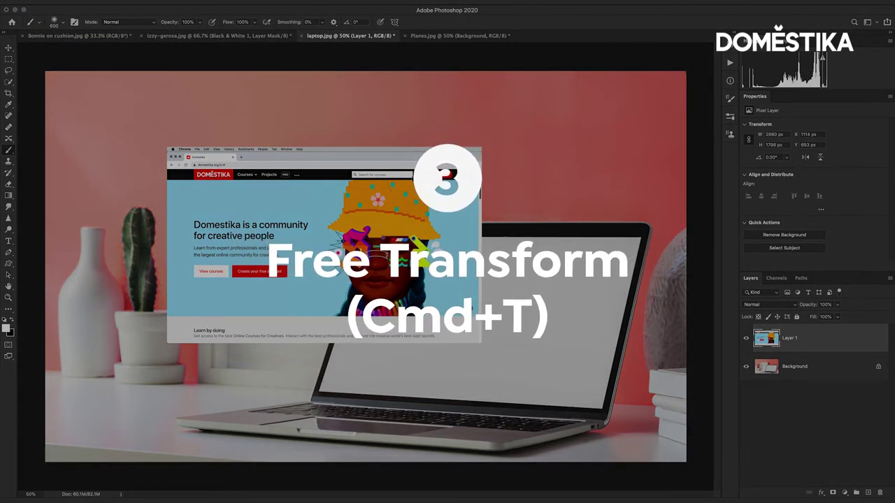
Step: Free-transform the screenshot layer, shrinking it and moving it over the laptop
{"action": "key", "text": "super+t"}
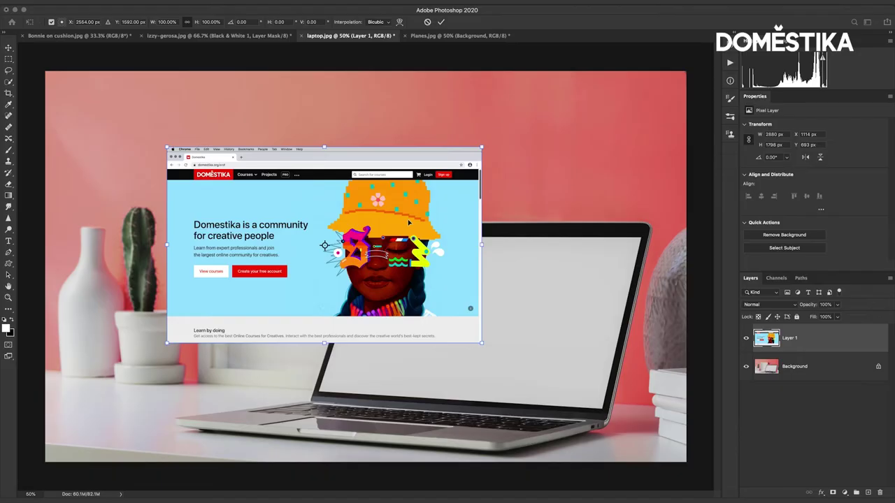
{"action": "left_click_drag", "start_coordinate": [514, 203], "coordinate": [520, 270]}
{"action": "left_click_drag", "start_coordinate": [423, 279], "coordinate": [483, 274]}
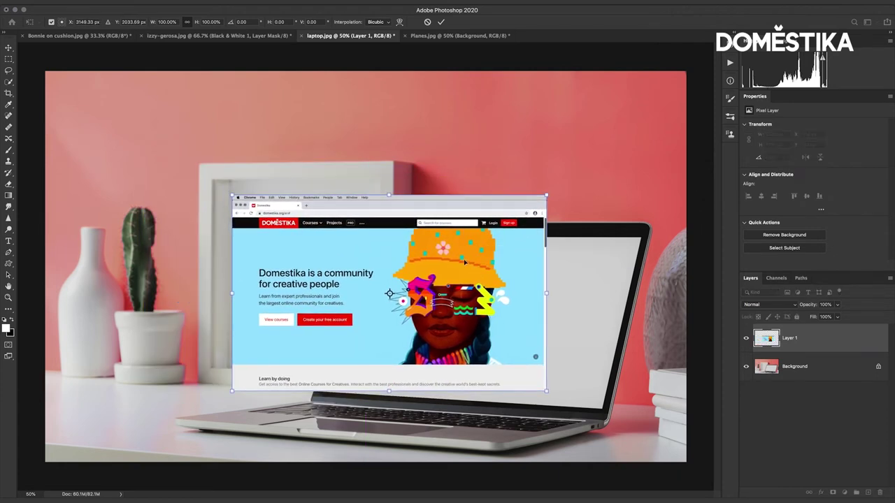
{"action": "right_click", "coordinate": [424, 255]}
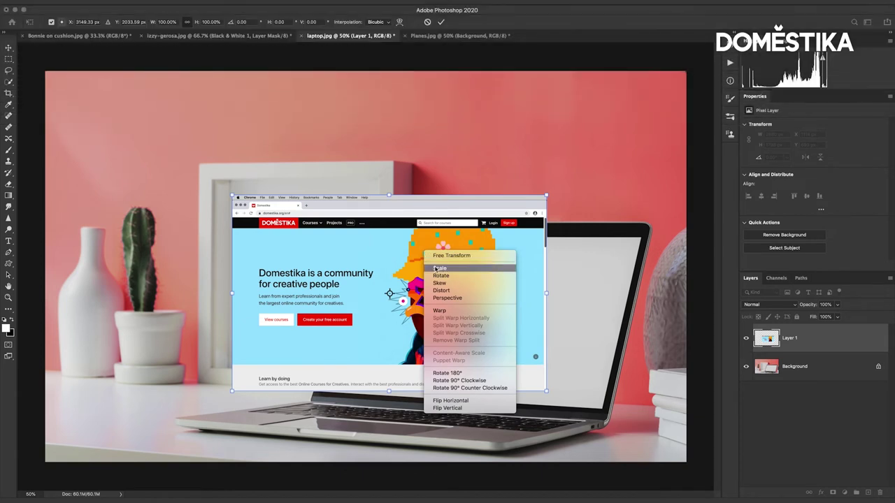
{"action": "left_click", "coordinate": [440, 268]}
{"action": "left_click_drag", "start_coordinate": [237, 194], "coordinate": [282, 219]}
{"action": "left_click_drag", "start_coordinate": [421, 278], "coordinate": [455, 289]}
Step: Distort the screenshot's four corners onto the laptop screen's corners and commit the transform
{"action": "right_click", "coordinate": [455, 289]}
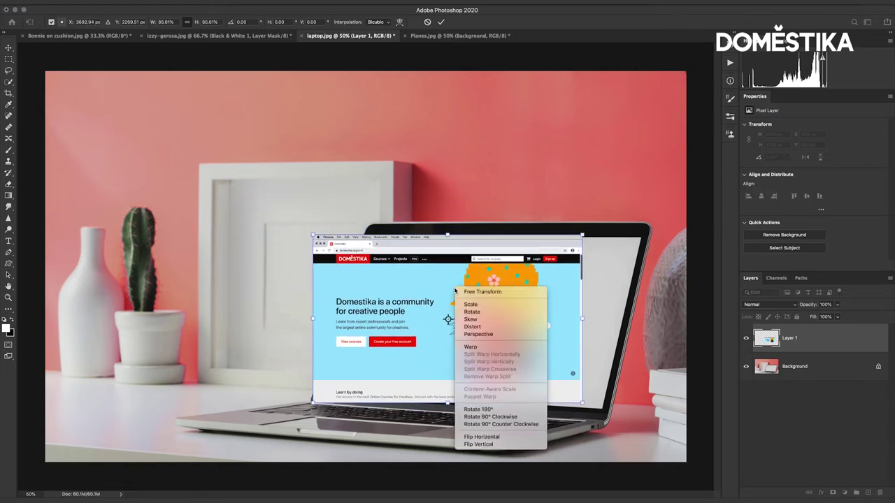
{"action": "left_click", "coordinate": [473, 327]}
{"action": "left_click_drag", "start_coordinate": [582, 403], "coordinate": [602, 407]}
{"action": "left_click_drag", "start_coordinate": [581, 235], "coordinate": [641, 237]}
{"action": "left_click_drag", "start_coordinate": [313, 233], "coordinate": [369, 236]}
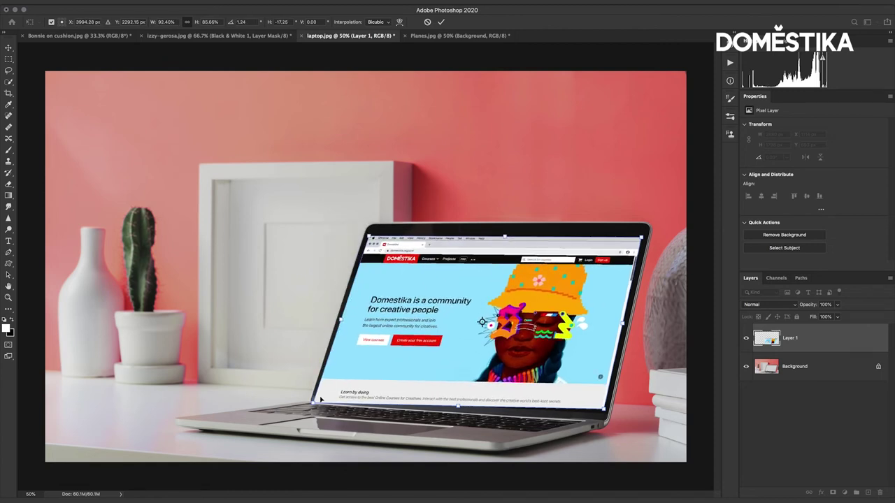
{"action": "left_click_drag", "start_coordinate": [312, 404], "coordinate": [318, 393]}
{"action": "key", "text": "Return"}
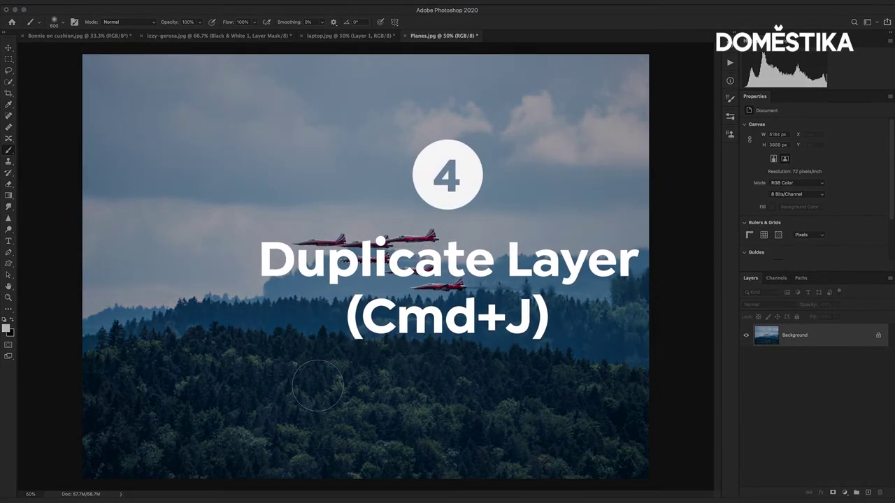
Step: Duplicate the jets onto a new layer with Cmd+J and switch to the Move tool
{"action": "key", "text": "super+j"}
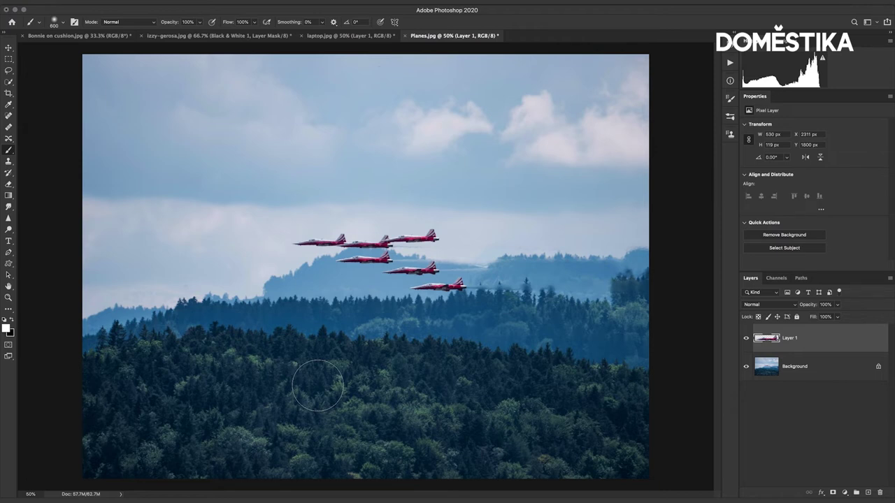
{"action": "key", "text": "v"}
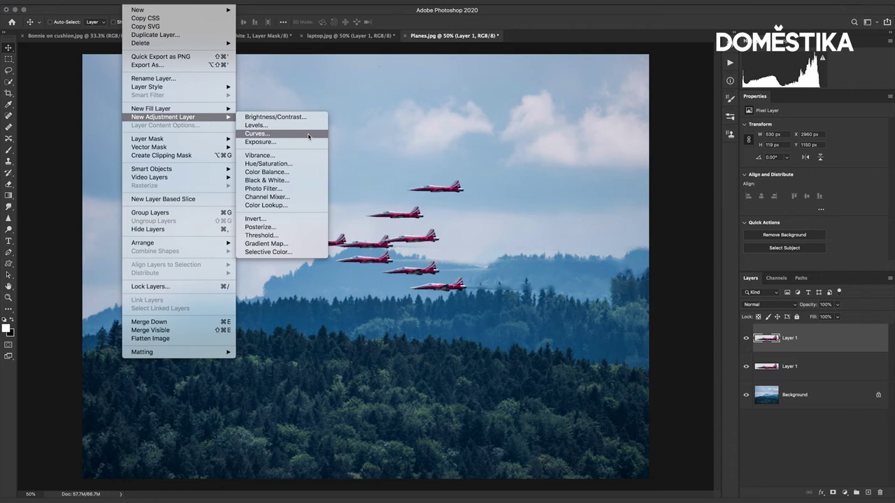
Step: Choose Edit > Keyboard Shortcuts from the menu bar
{"action": "mouse_move", "coordinate": [87, 0]}
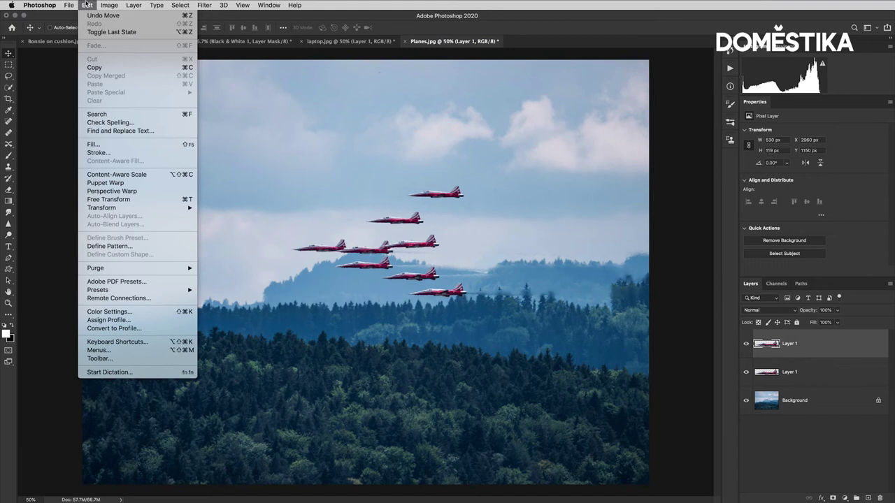
{"action": "left_click", "coordinate": [136, 346]}
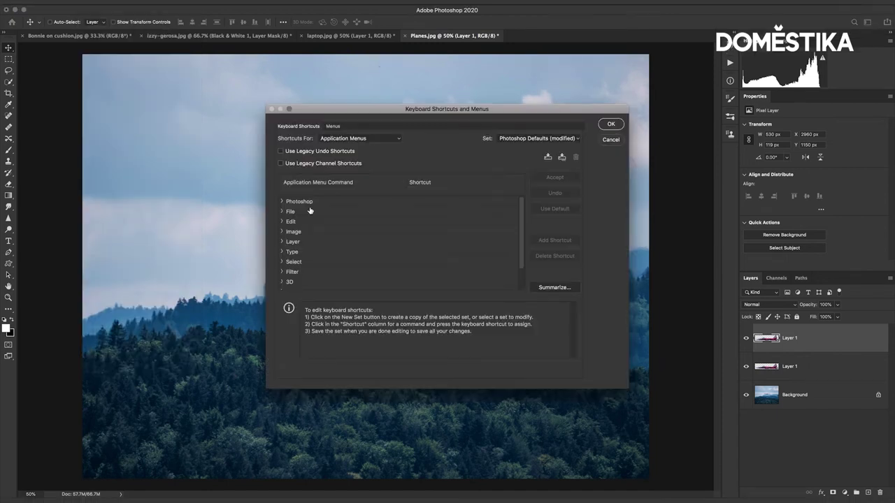
Step: Assign Opt+⌘+M to Layer > New Adjustment Layer > Curves in the shortcut list
{"action": "left_click", "coordinate": [282, 242]}
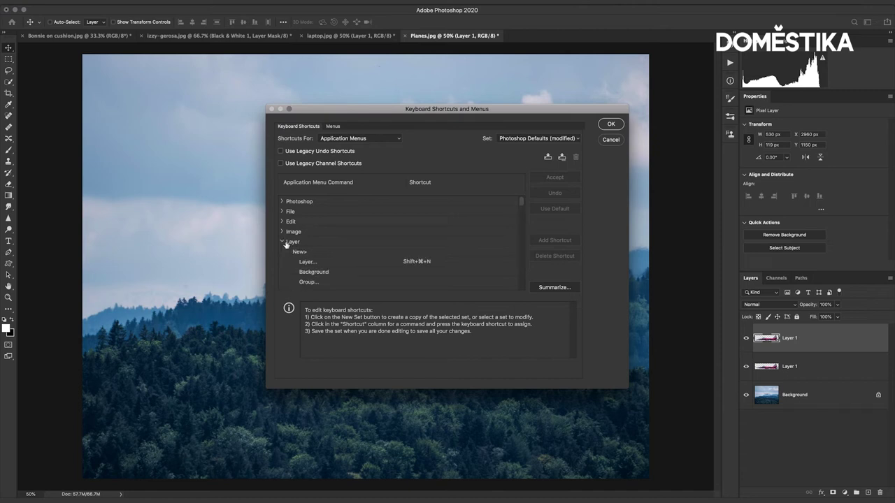
{"action": "scroll", "coordinate": [308, 252], "scroll_direction": "down", "scroll_amount": 5}
{"action": "scroll", "coordinate": [308, 252], "scroll_direction": "down", "scroll_amount": 8}
{"action": "scroll", "coordinate": [308, 251], "scroll_direction": "down", "scroll_amount": 4}
{"action": "left_click", "coordinate": [332, 245]}
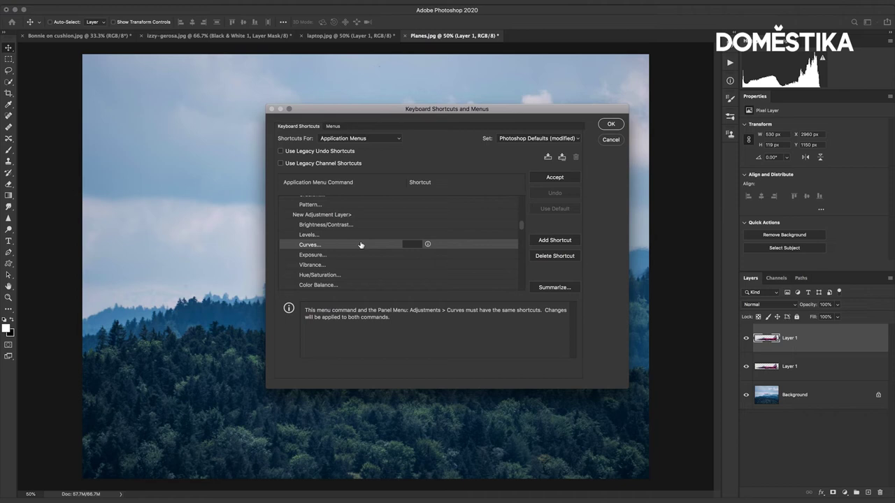
{"action": "key", "text": "alt+super+m"}
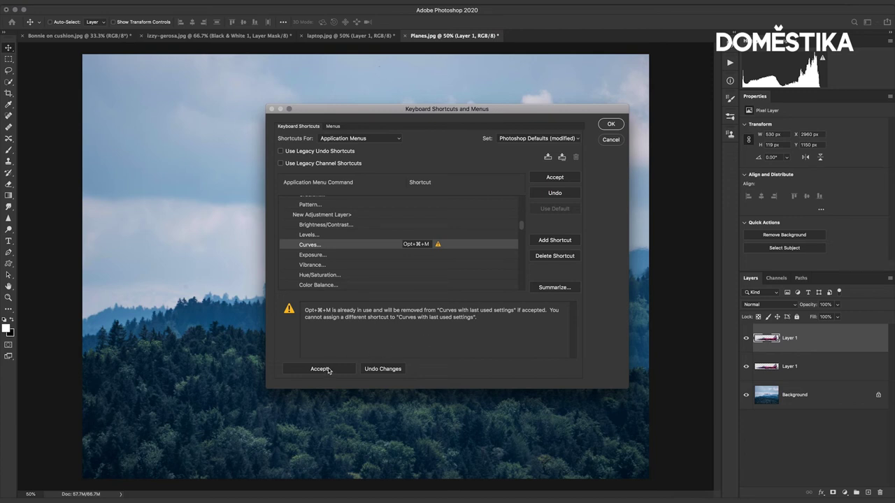
Step: Change the Curves shortcut to Shift+⌘+M, clearing it from Record Measurements, and confirm with OK
{"action": "key", "text": "super"}
{"action": "key", "text": "shift+super+m"}
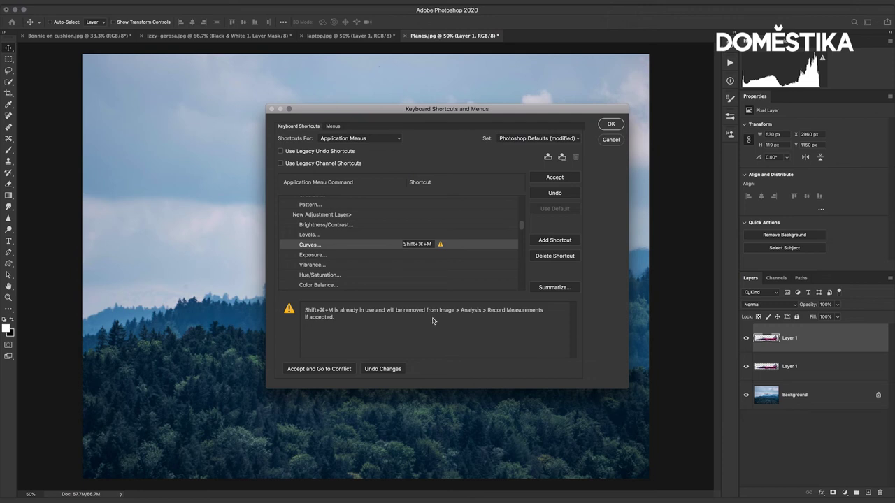
{"action": "left_click", "coordinate": [324, 372]}
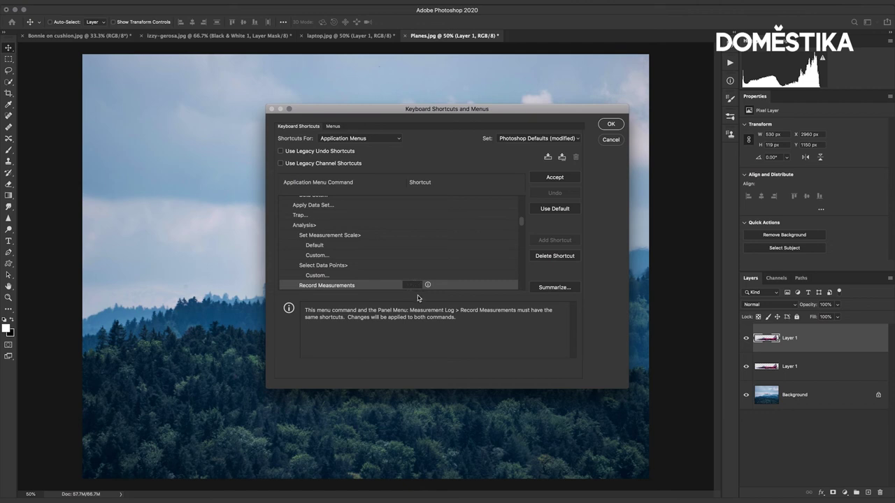
{"action": "left_click", "coordinate": [609, 125]}
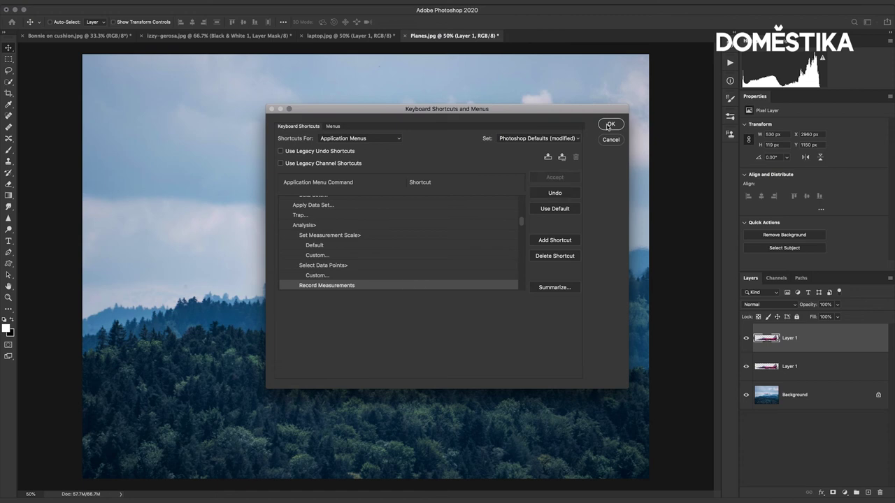
{"action": "left_click", "coordinate": [609, 125]}
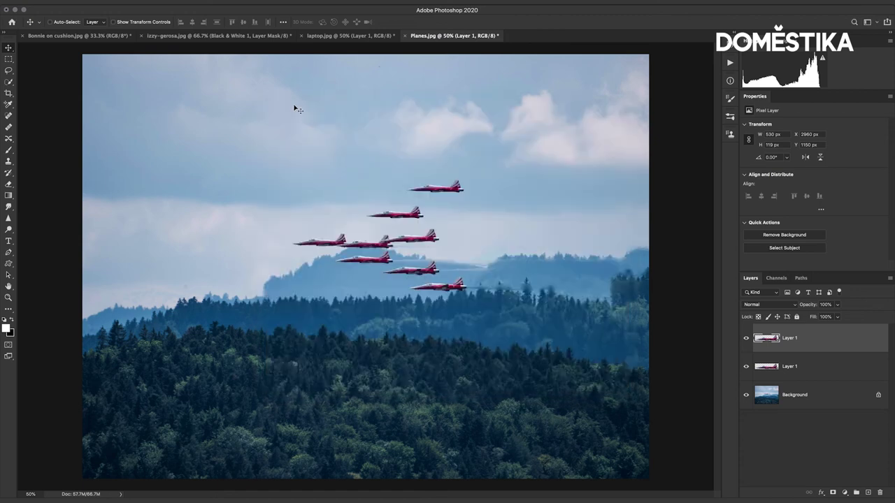
Step: Create a Curves 1 adjustment layer using the new Shift+⌘+M shortcut
{"action": "key", "text": "super+alt+a"}
{"action": "key", "text": "super+m"}
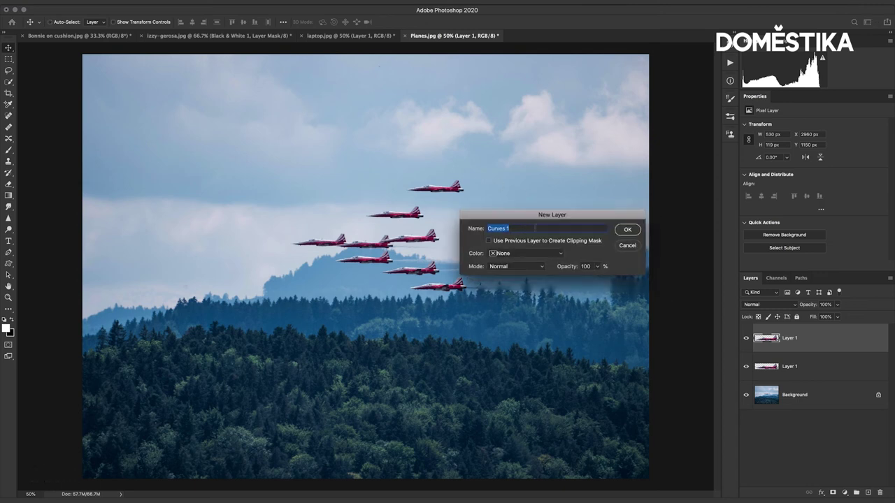
{"action": "left_click", "coordinate": [627, 230]}
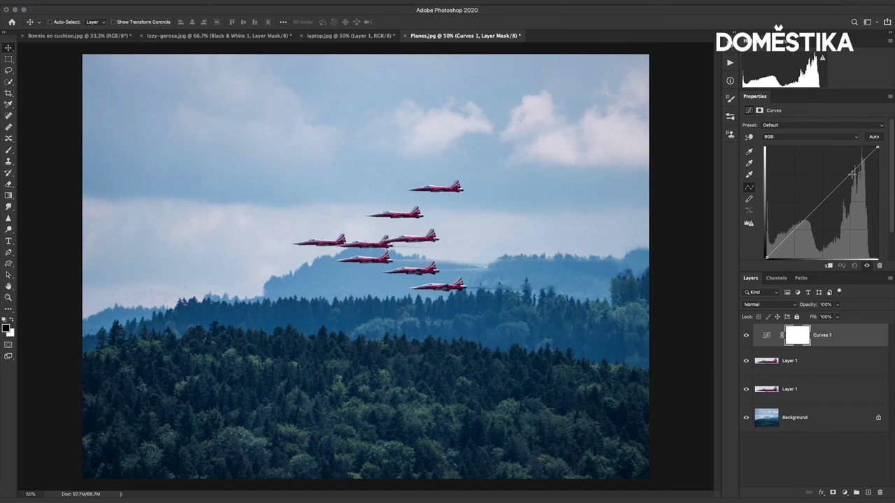
Step: Preview the Red and Blue channel curves, then return to the RGB channel
{"action": "left_click", "coordinate": [785, 138]}
{"action": "left_click", "coordinate": [776, 144]}
{"action": "left_click", "coordinate": [785, 137]}
{"action": "left_click", "coordinate": [777, 155]}
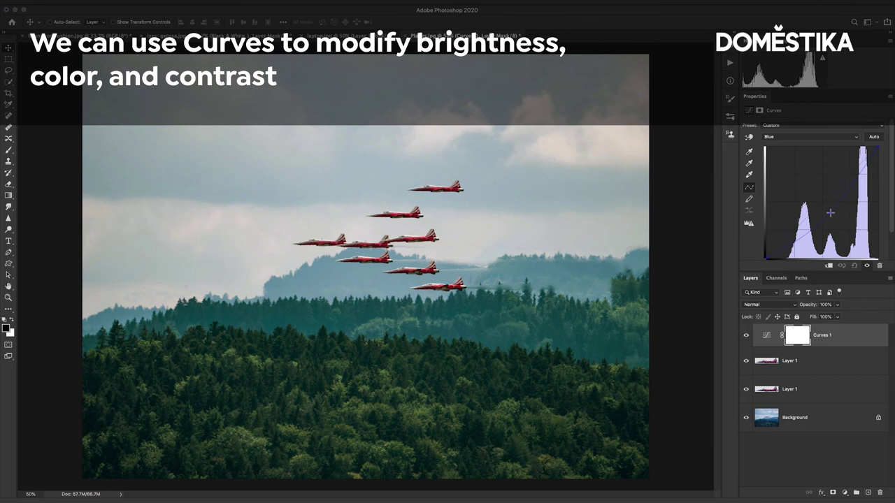
{"action": "left_click", "coordinate": [785, 137]}
{"action": "left_click", "coordinate": [776, 120]}
Step: Lift the highlights and lower the shadows on the RGB curve, toggling Curves 1 to compare
{"action": "left_click_drag", "start_coordinate": [838, 185], "coordinate": [849, 170]}
{"action": "left_click_drag", "start_coordinate": [801, 225], "coordinate": [795, 237]}
{"action": "left_click", "coordinate": [747, 335]}
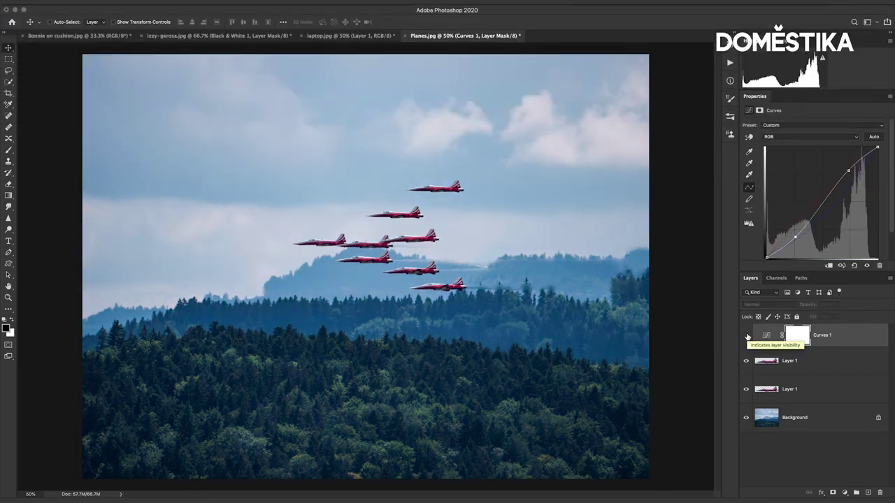
{"action": "left_click", "coordinate": [747, 336]}
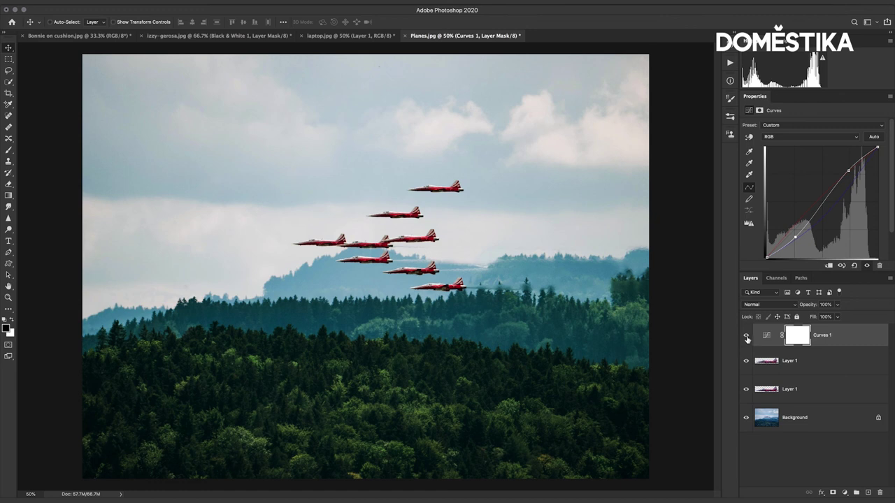